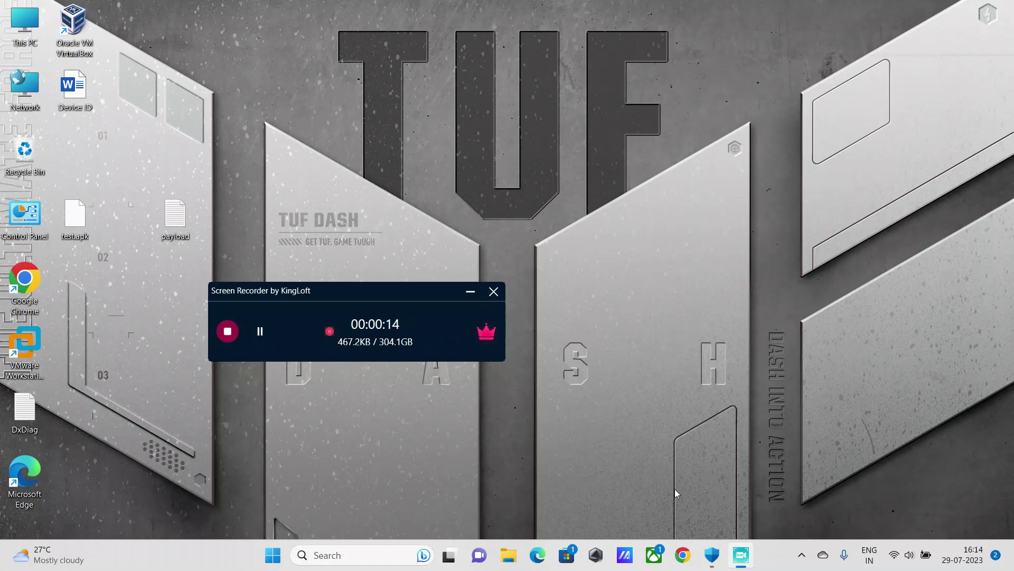
- Check Windows Security's Protection updates for new intelligence; it stays at version 1.393.1754.0
left_click(711, 557)
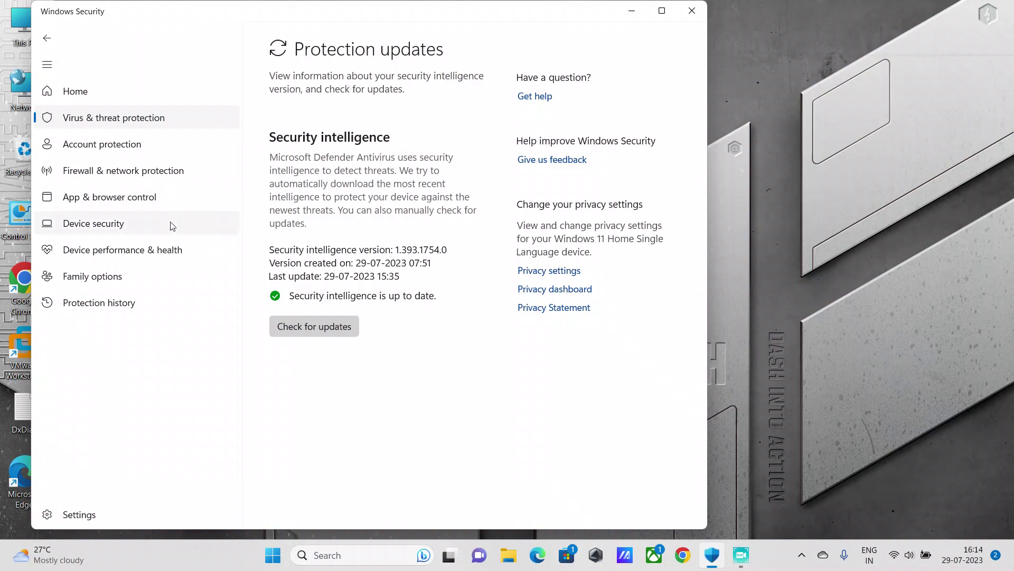
left_click(131, 119)
scroll(471, 426, "down", 5)
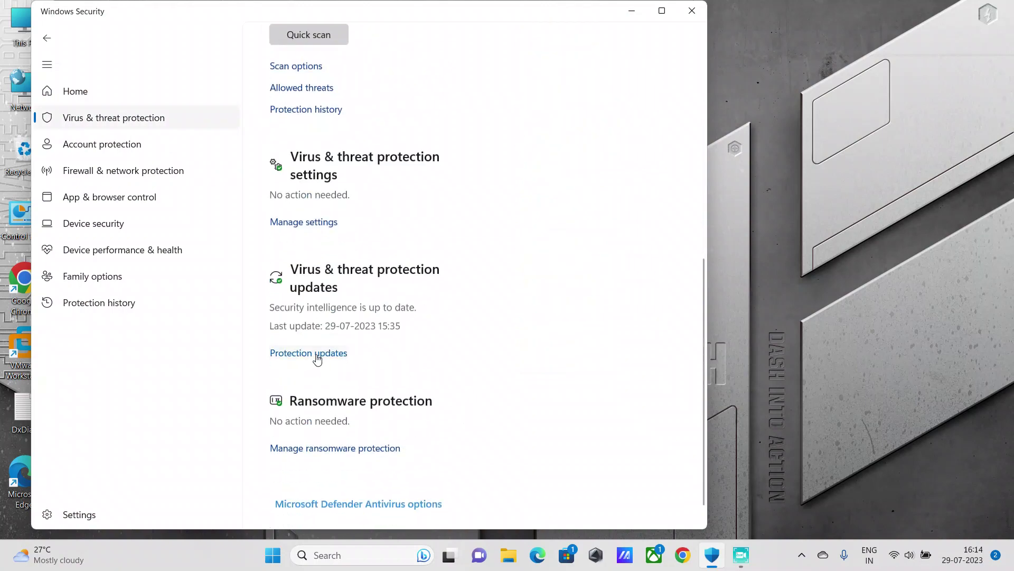
left_click(317, 353)
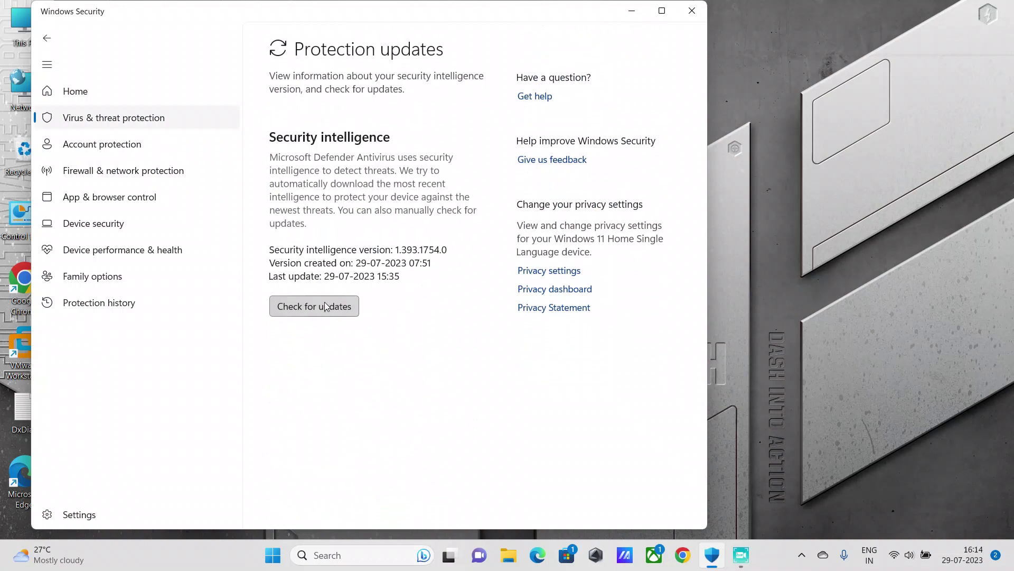
left_click(322, 301)
- Close Windows Security and launch Command Prompt as administrator from a Start search for cmd
left_click(694, 22)
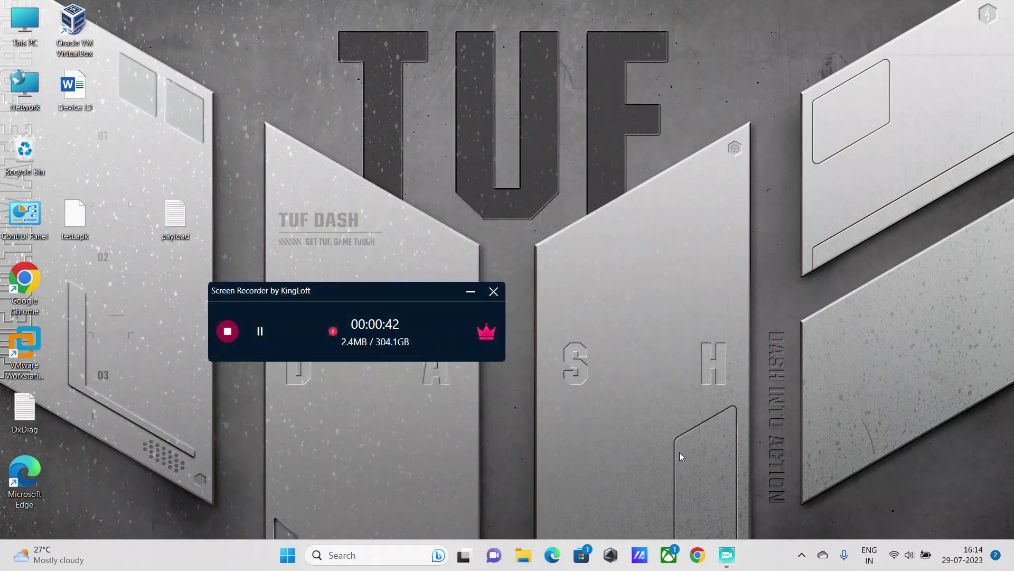
left_click(286, 555)
left_click(386, 91)
type("c")
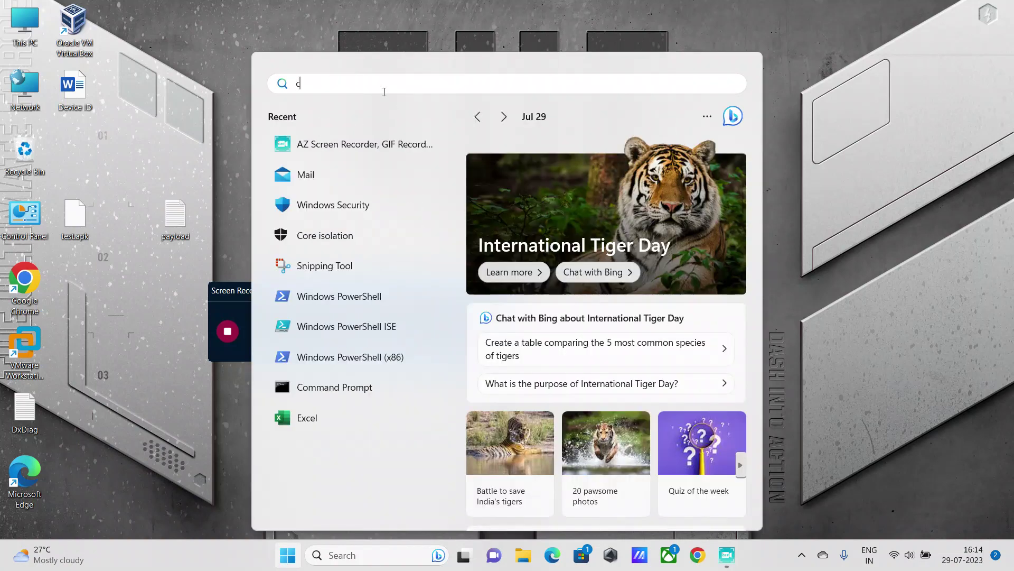
type("md")
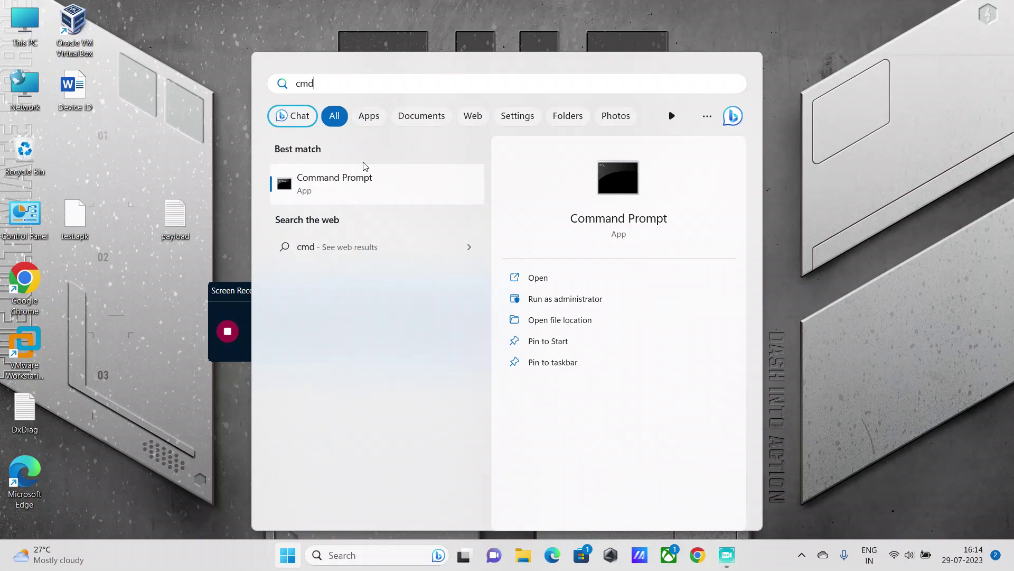
right_click(367, 186)
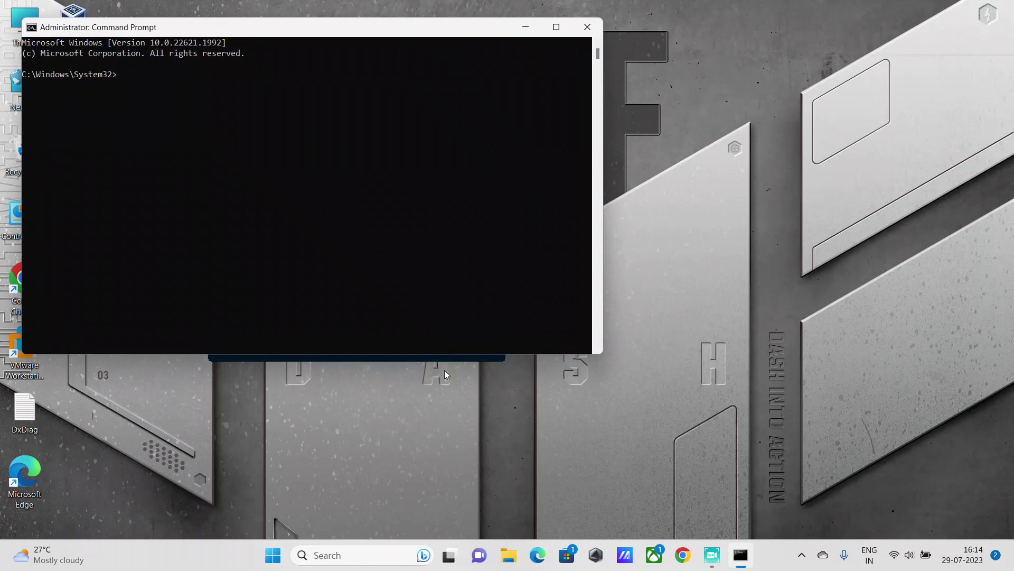
- Browse File Explorer to C:\Program Files (x86)\Windows Defender and highlight its address path
left_click(508, 555)
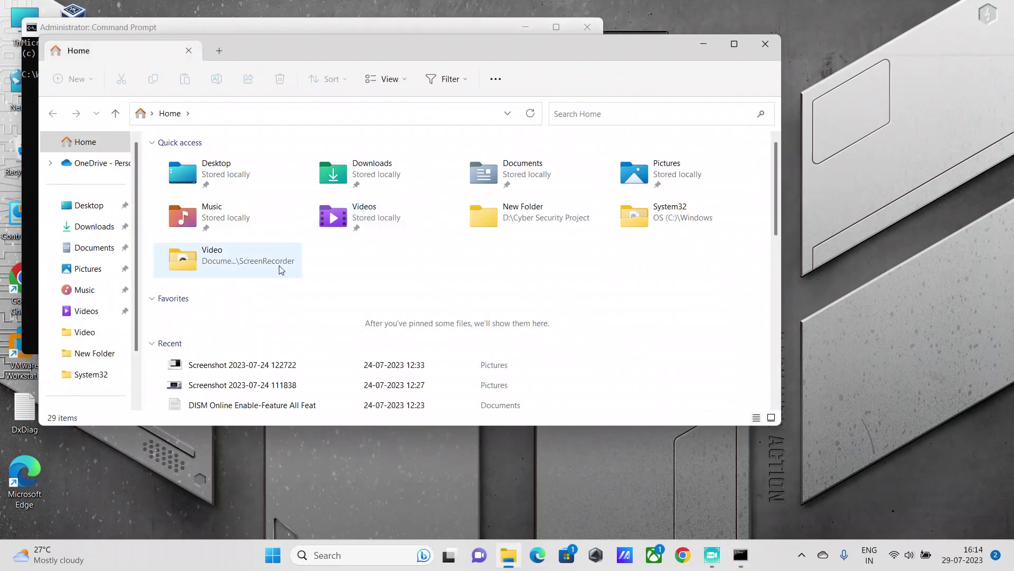
scroll(87, 333, "down", 2)
left_click(92, 353)
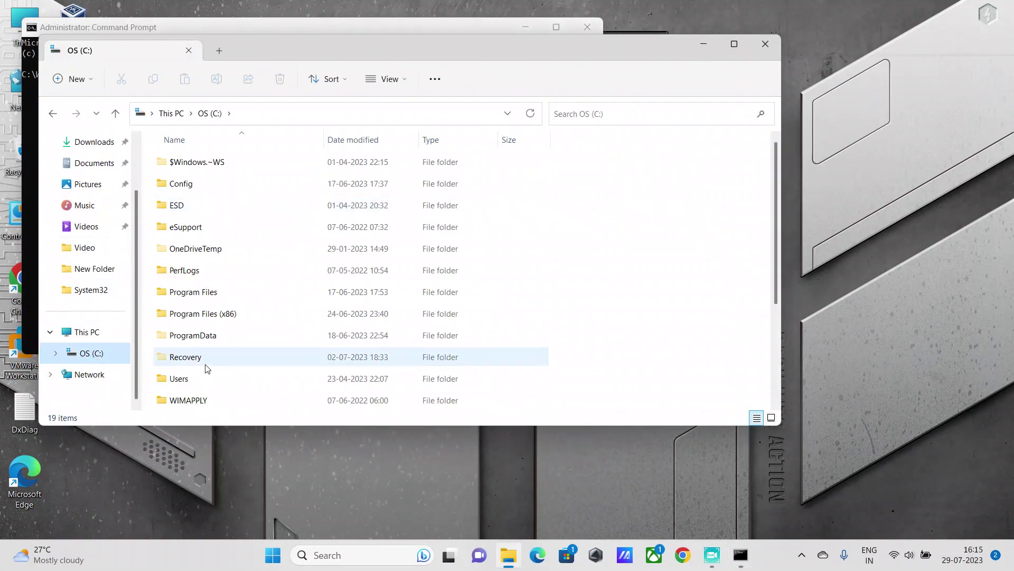
double_click(213, 314)
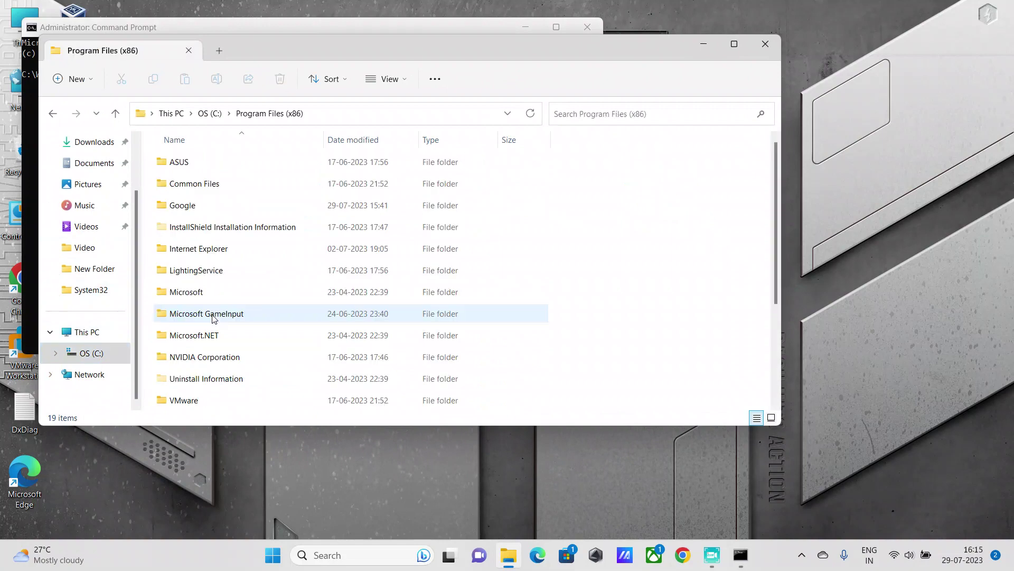
scroll(296, 336, "down", 3)
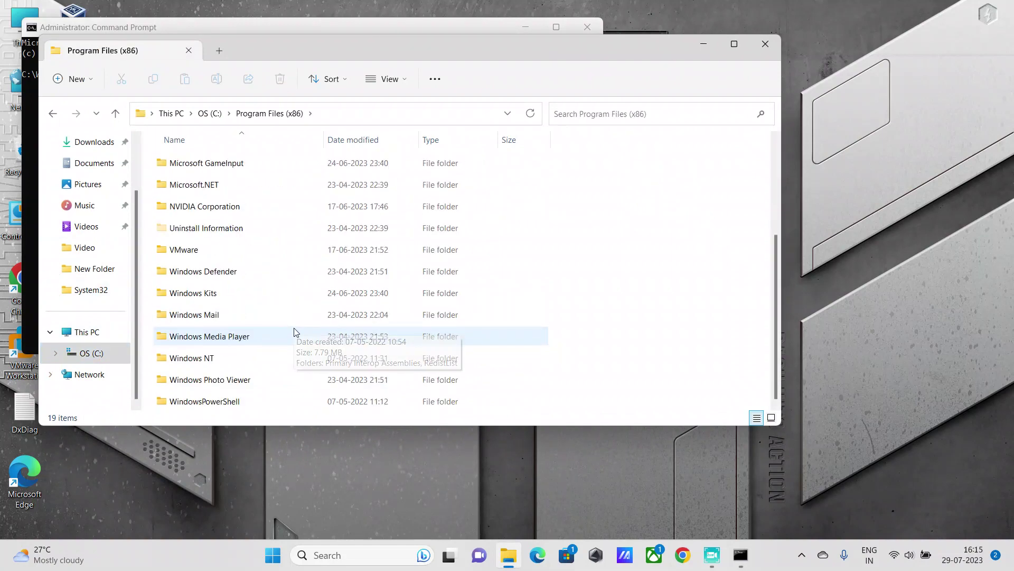
double_click(238, 271)
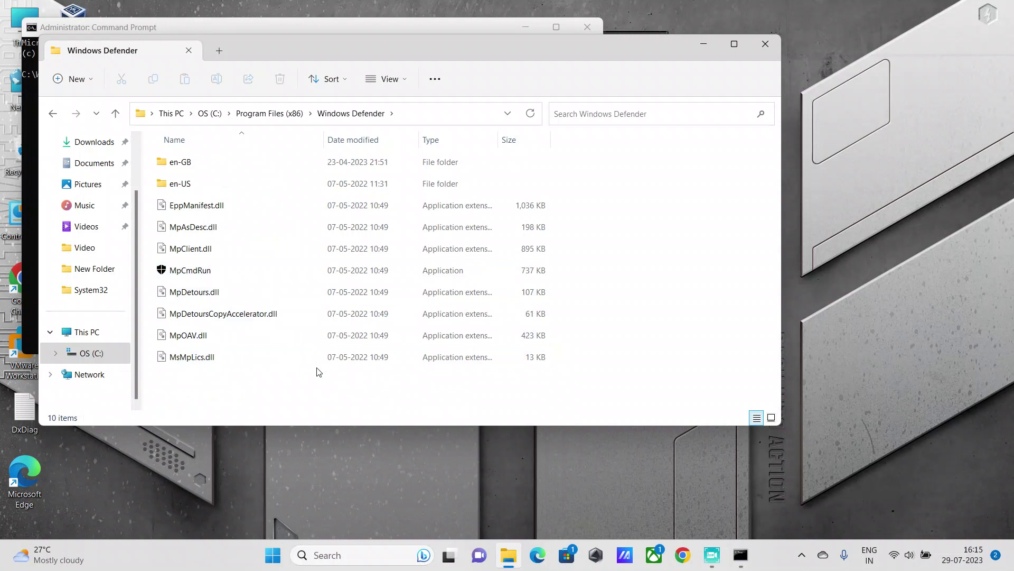
left_click(436, 118)
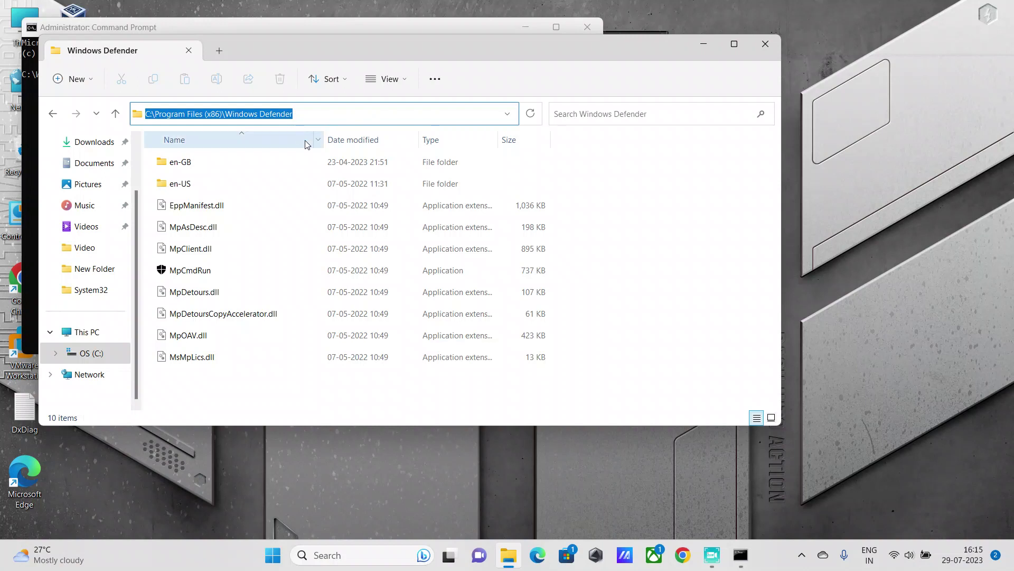
- Run cd C:\Program Files (x86)\Windows Defender in the elevated Command Prompt
left_click(32, 238)
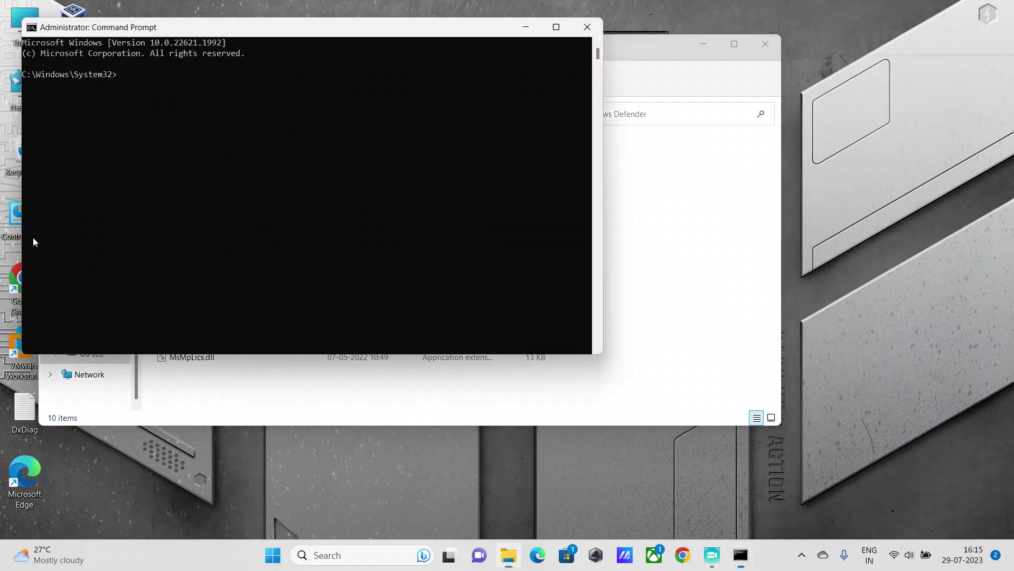
type("cd")
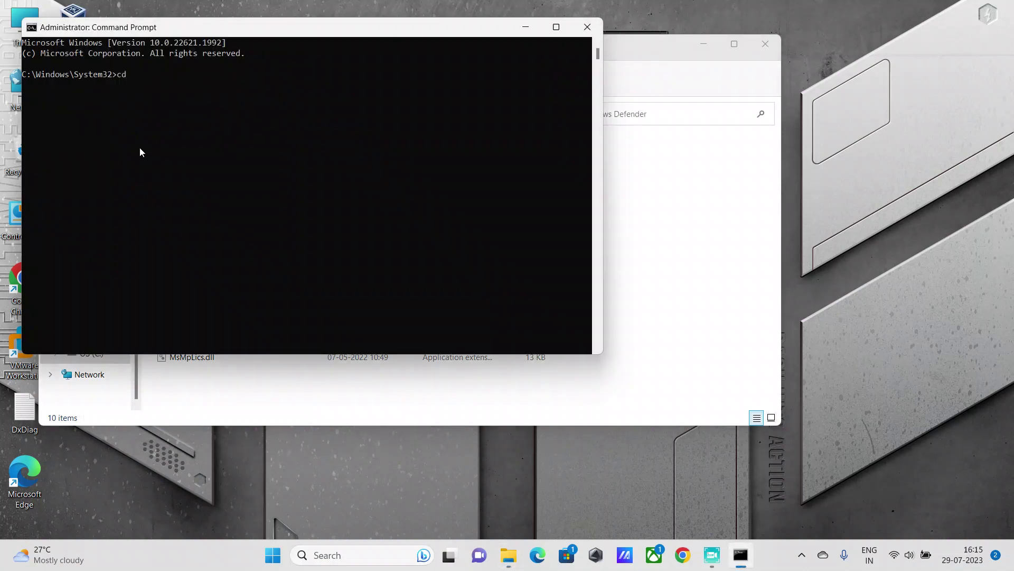
type(" C:\\Program Files (x86)\\Windows Defender")
key("Return")
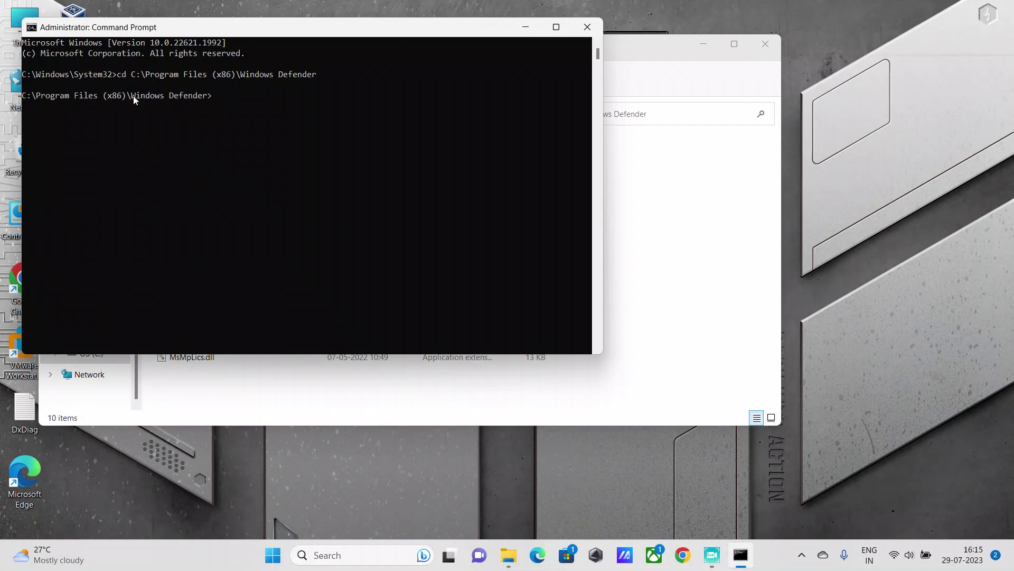
left_click(289, 406)
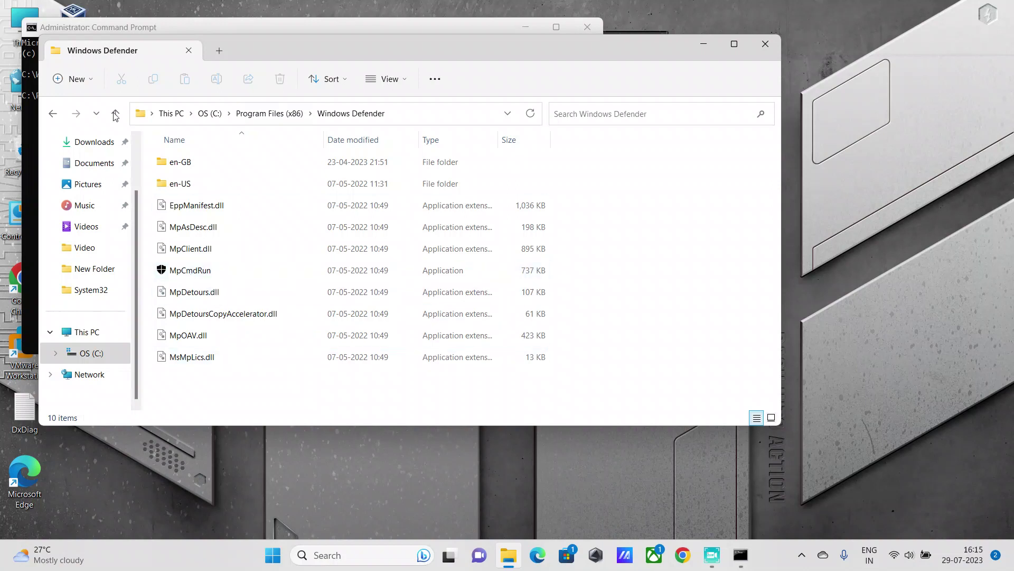
left_click(30, 178)
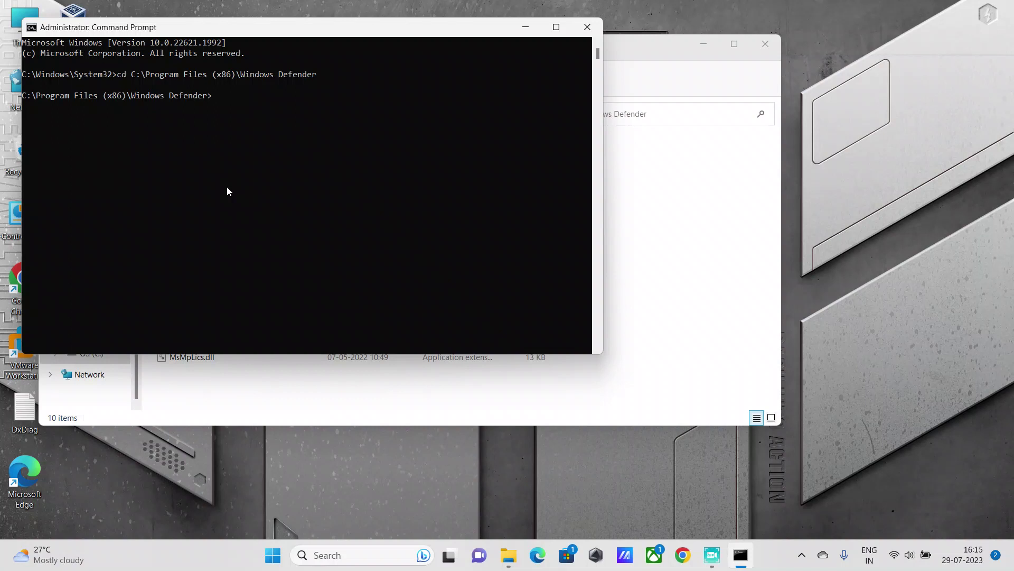
type("M")
type("pcmd")
type("Run.exe ")
type("-")
type("re")
type("moved")
type("ef")
type("initions")
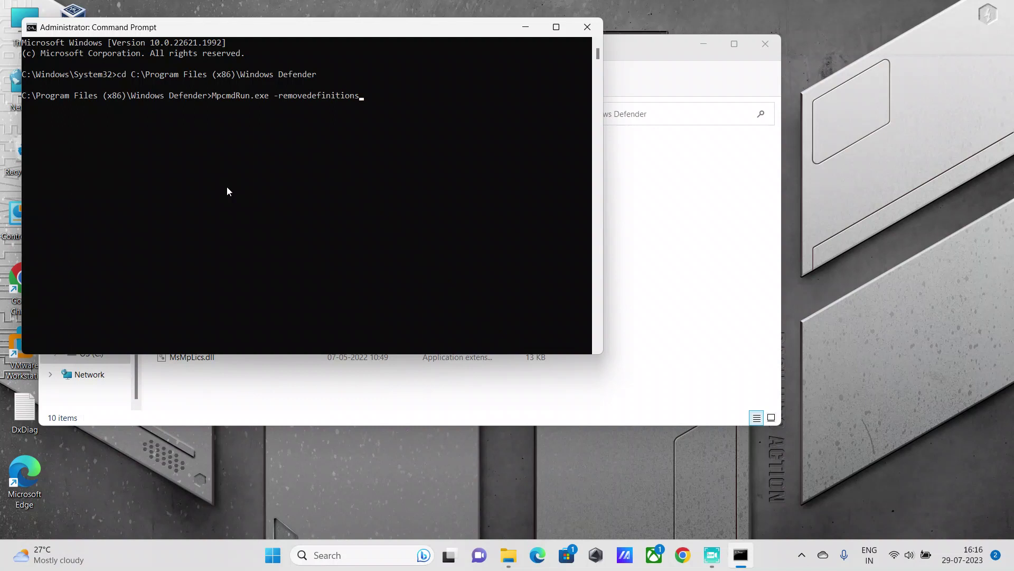
type(" -")
type("dynamic")
type("signatures")
- Run MpCmdRun.exe -removedefinitions -dynamicsignatures until it reports Done!
key("Return")
type("Mpcmdrun.e")
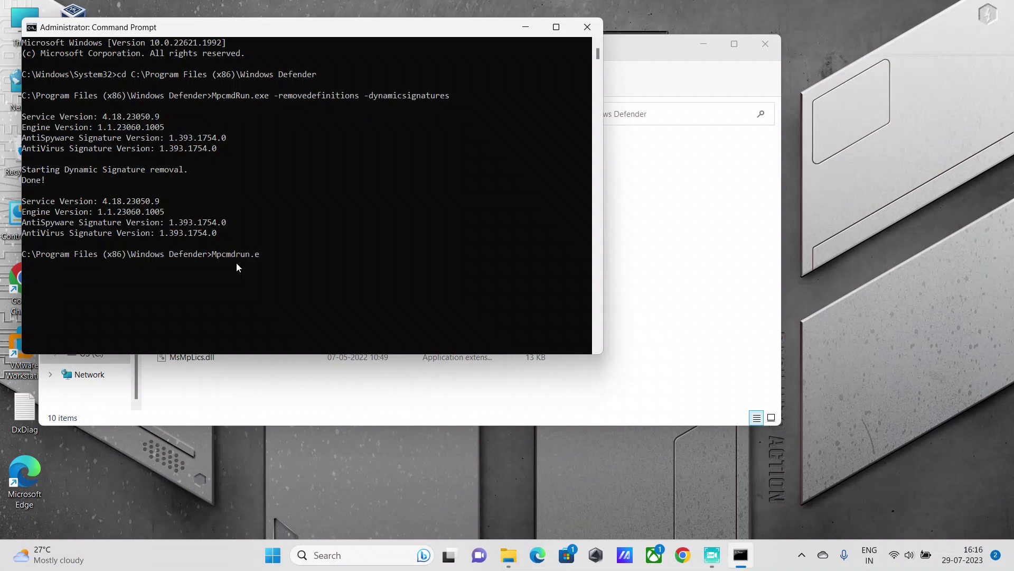
type("x")
type("ex")
type("e")
type(" -")
type("Sogna")
- Run MpCmdRun.exe -SignatureUpdate, which finishes with no updates needed
key("BackSpace")
key("BackSpace")
key("BackSpace")
key("BackSpace")
type("ignature")
type("Upda")
type("te")
key("Return")
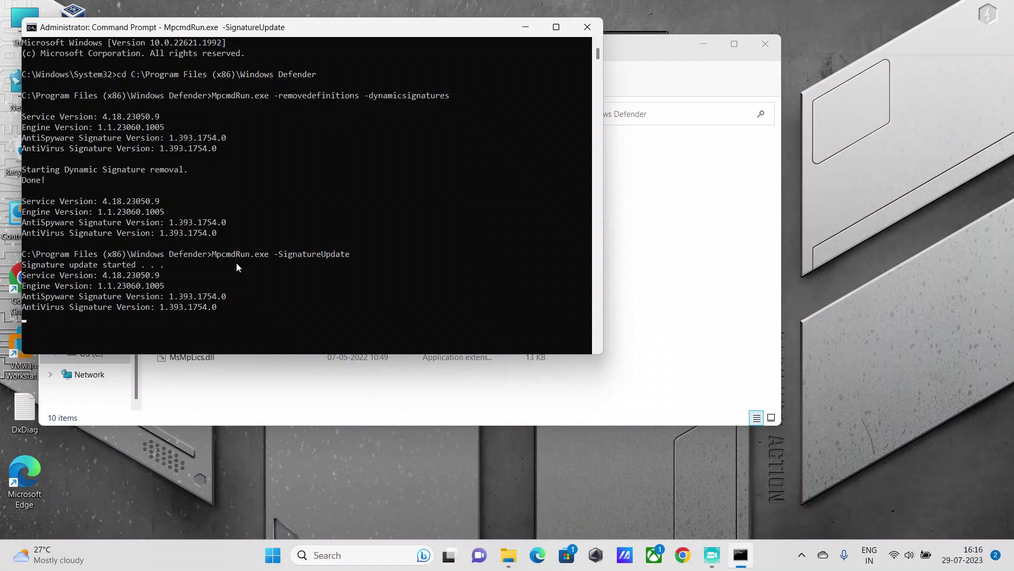
scroll(266, 314, "down", 1)
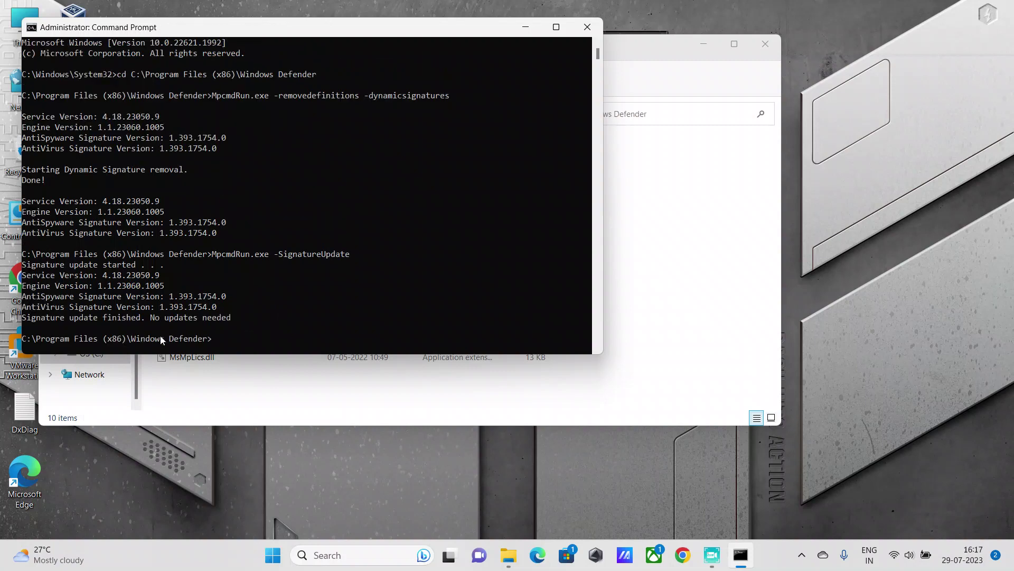
- Highlight the update-finished message and signature version, then bring the Windows Defender folder forward
left_click(25, 320)
left_click_drag(47, 320, 152, 321)
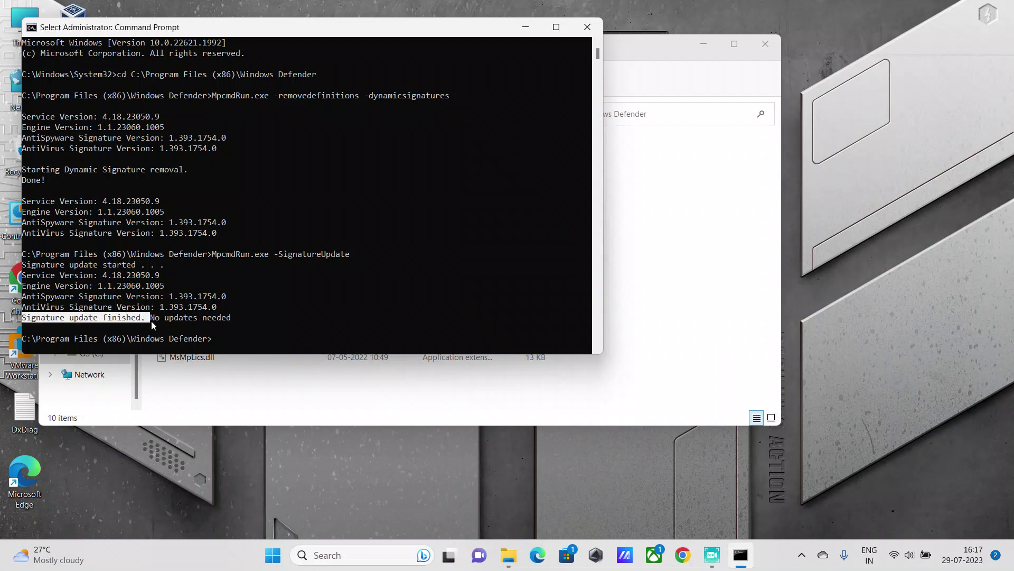
left_click_drag(221, 308, 158, 316)
left_click(320, 411)
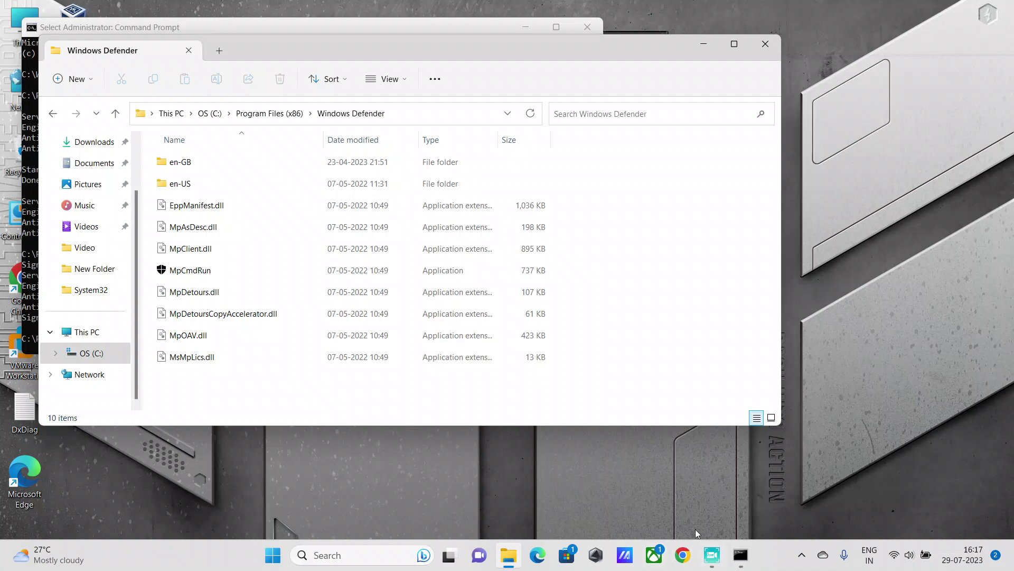
- Reopen Windows Security from search and go to Virus & threat protection > Protection updates
key("super")
type("win")
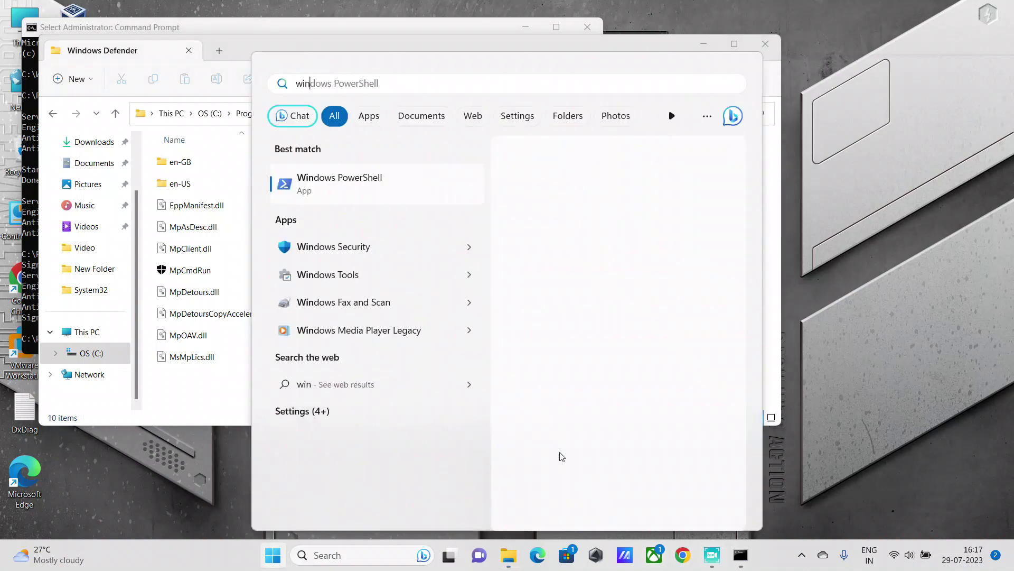
type("do")
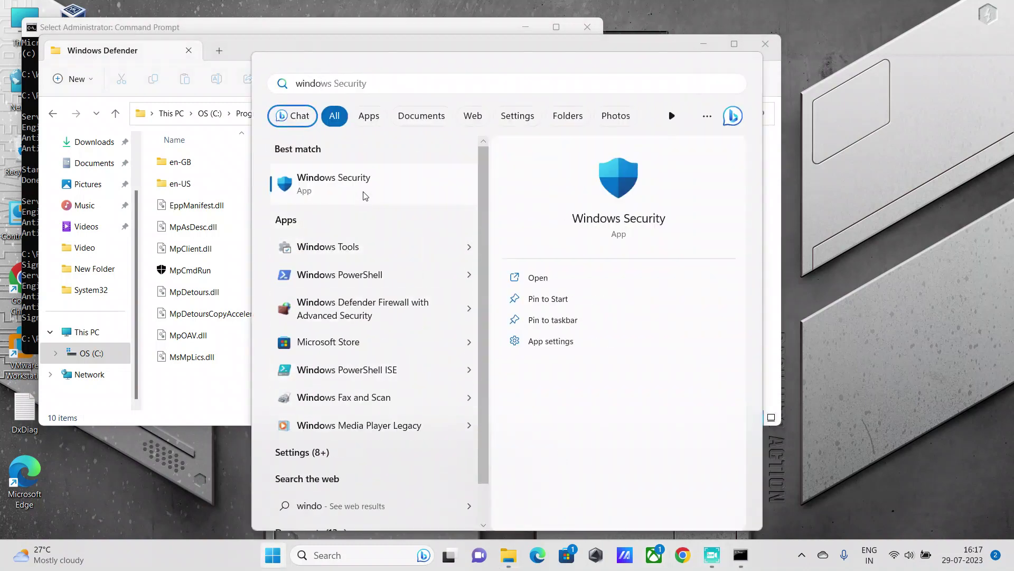
left_click(364, 190)
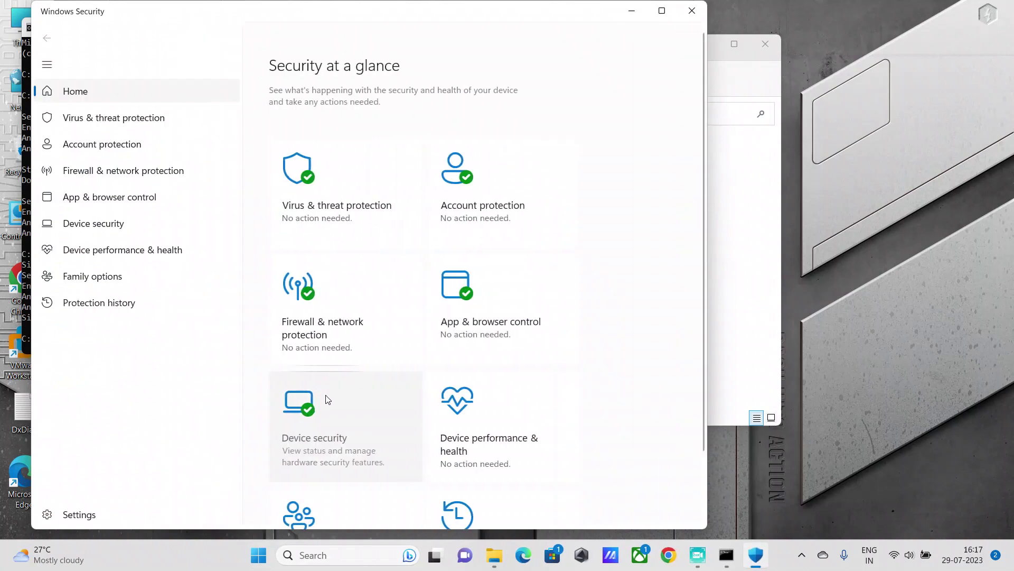
left_click(367, 210)
scroll(322, 323, "down", 2)
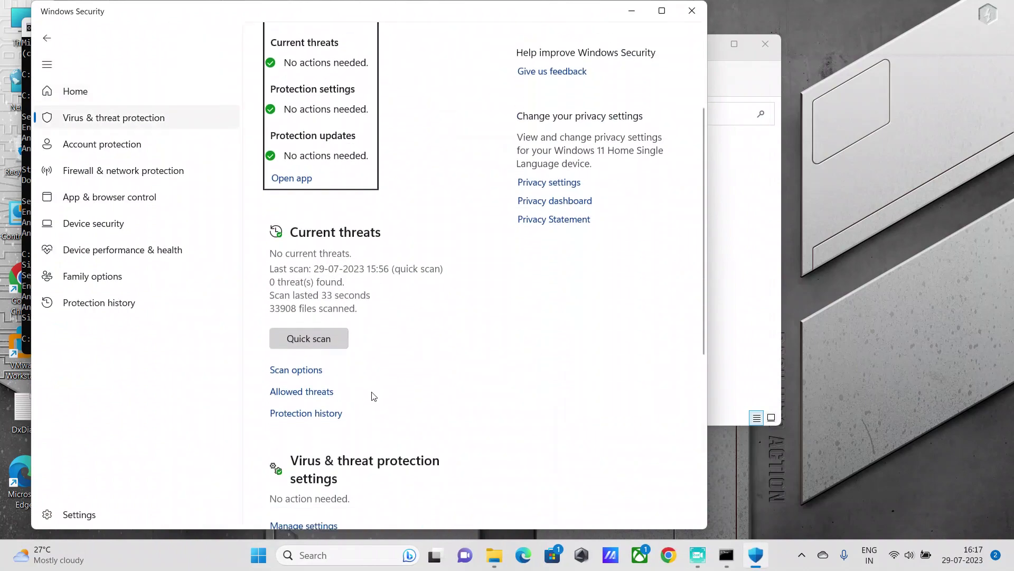
scroll(367, 446, "down", 2)
scroll(383, 444, "down", 2)
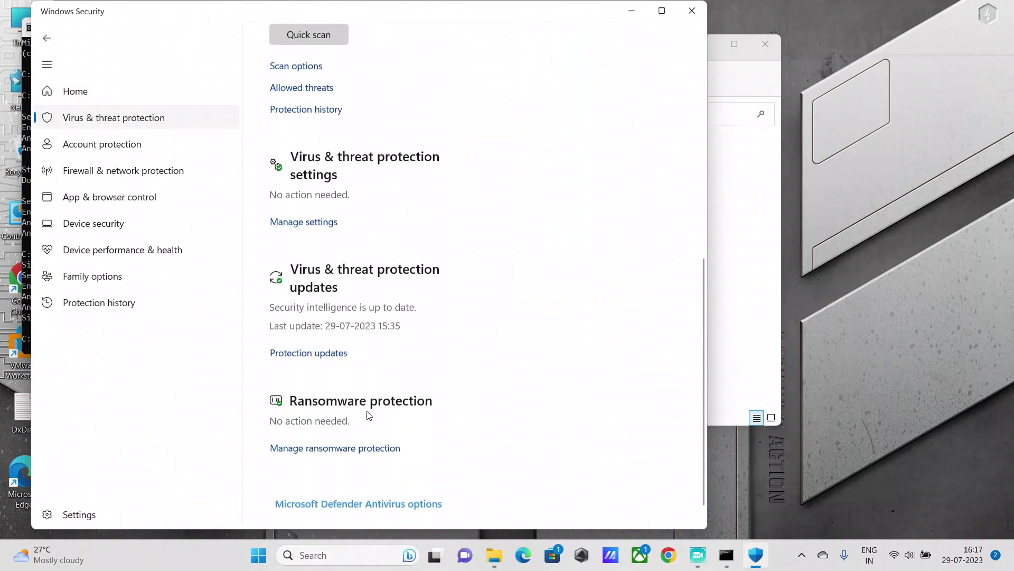
left_click(329, 354)
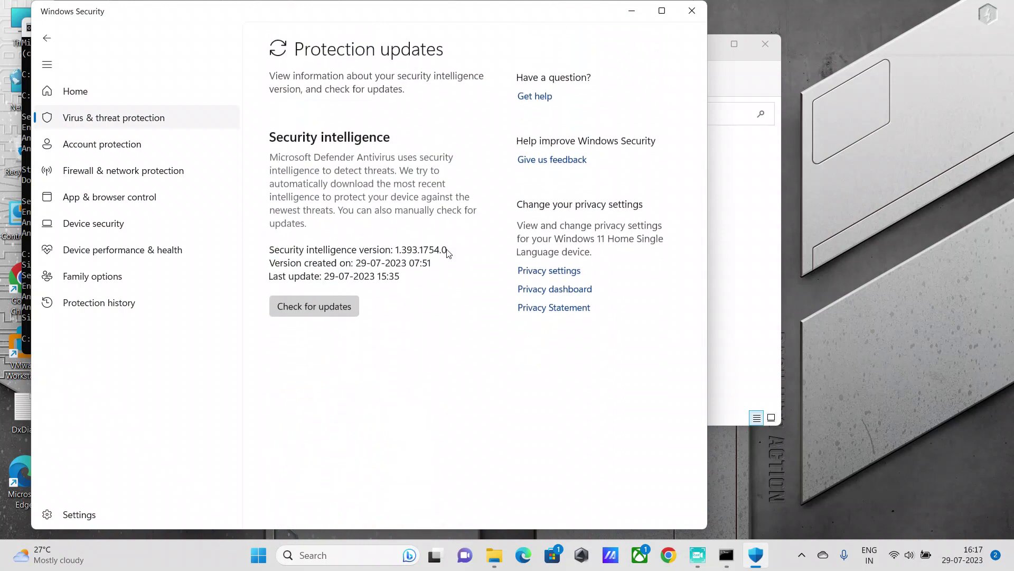
- Highlight the 'Signature update finished' line, check Protection updates, then return to Command Prompt
left_click(727, 556)
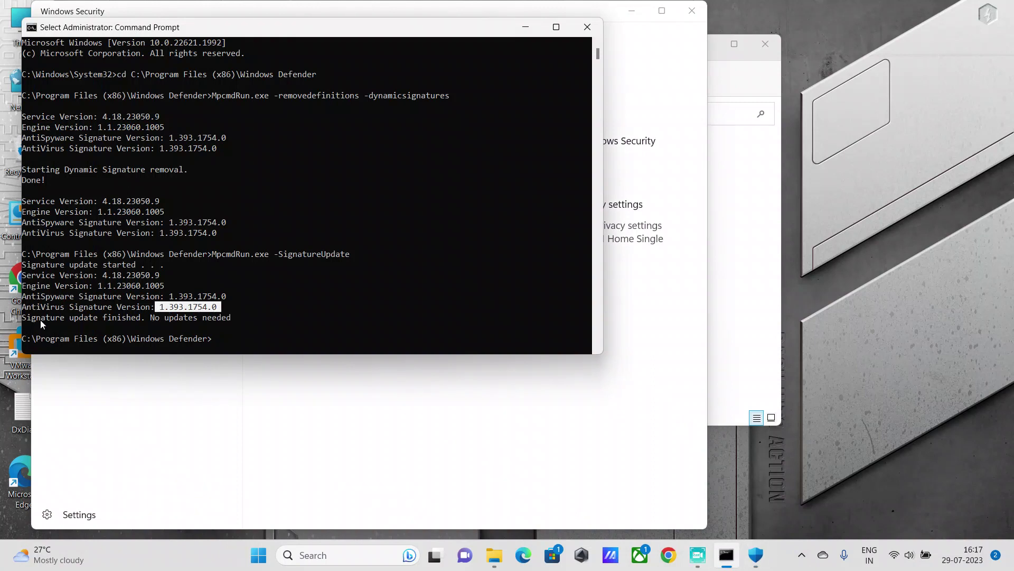
left_click_drag(26, 315, 139, 325)
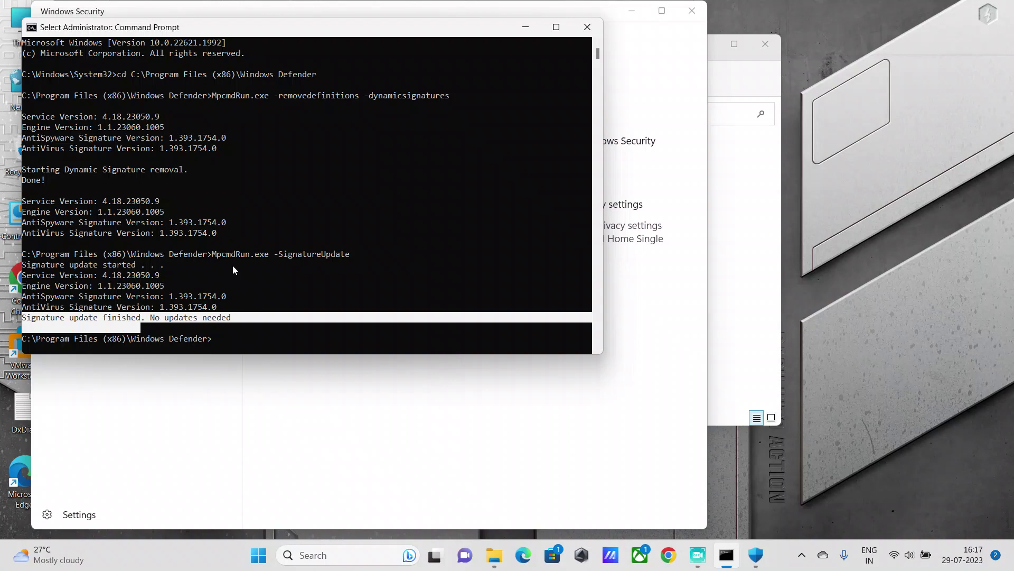
left_click(347, 441)
left_click(25, 76)
- Use the taskbar to bring the Protection updates page showing version 1.393.1754.0 to the front
left_click(752, 557)
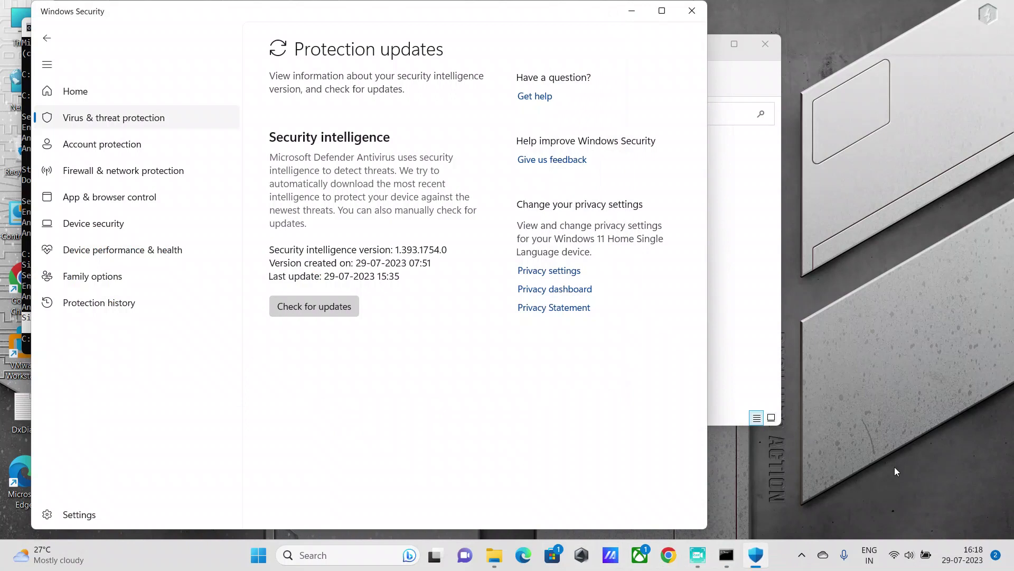
left_click(699, 557)
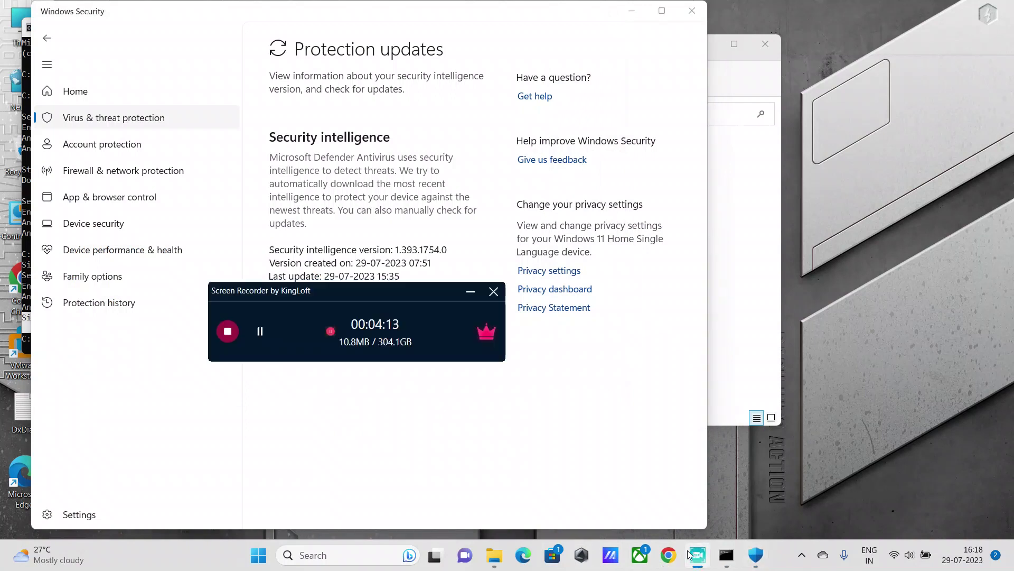